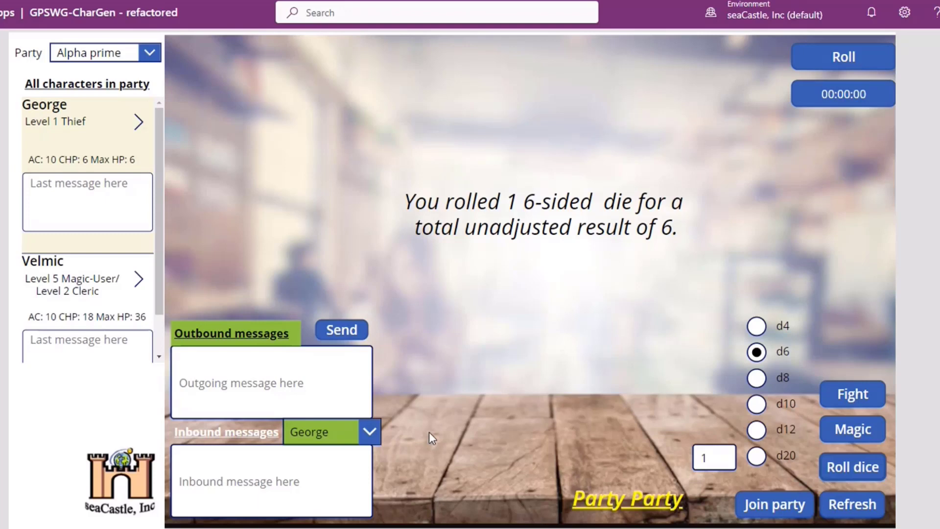
# Reroll the six-sided die five times until the table shows a die image totalling 2
pyautogui.click(828, 58)
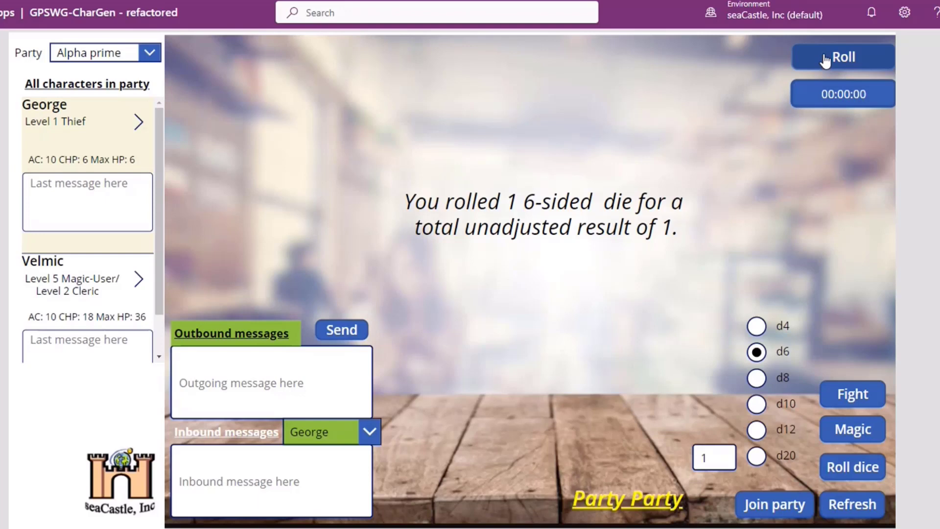
pyautogui.click(834, 62)
pyautogui.click(835, 62)
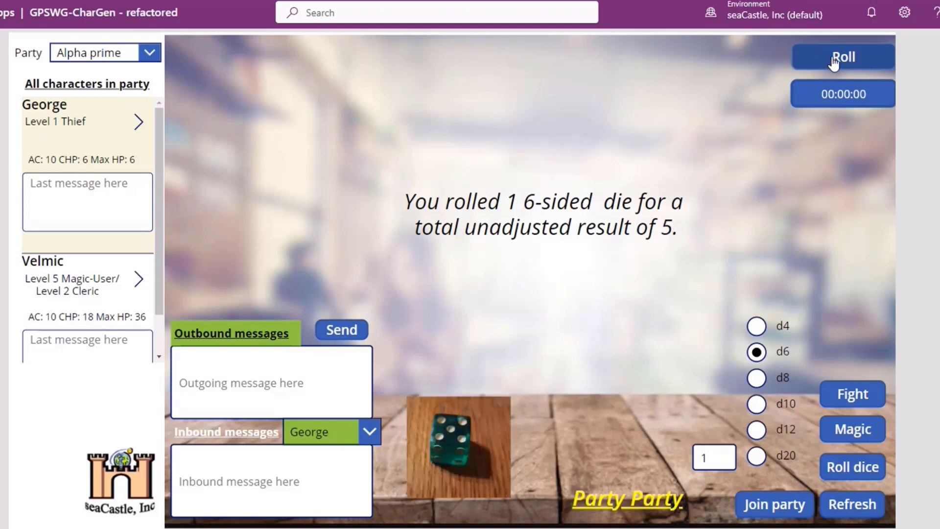
pyautogui.click(835, 61)
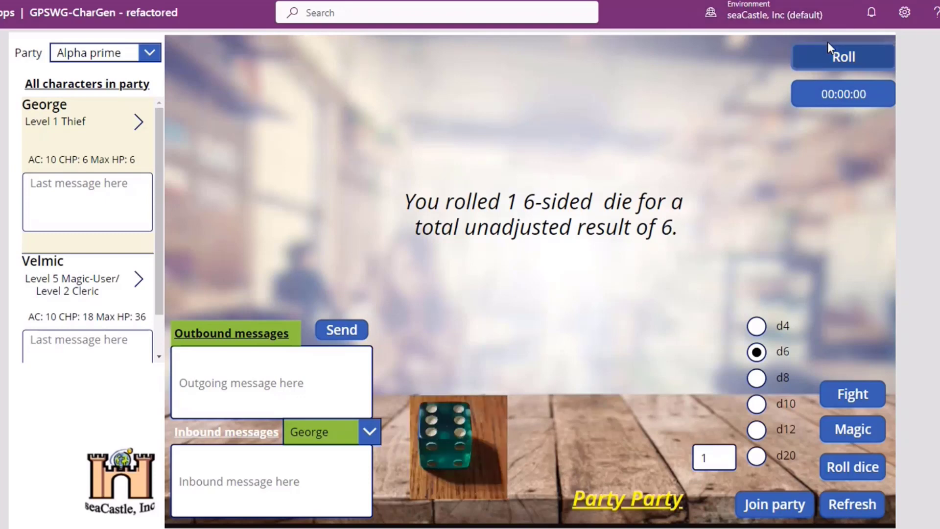
pyautogui.click(828, 57)
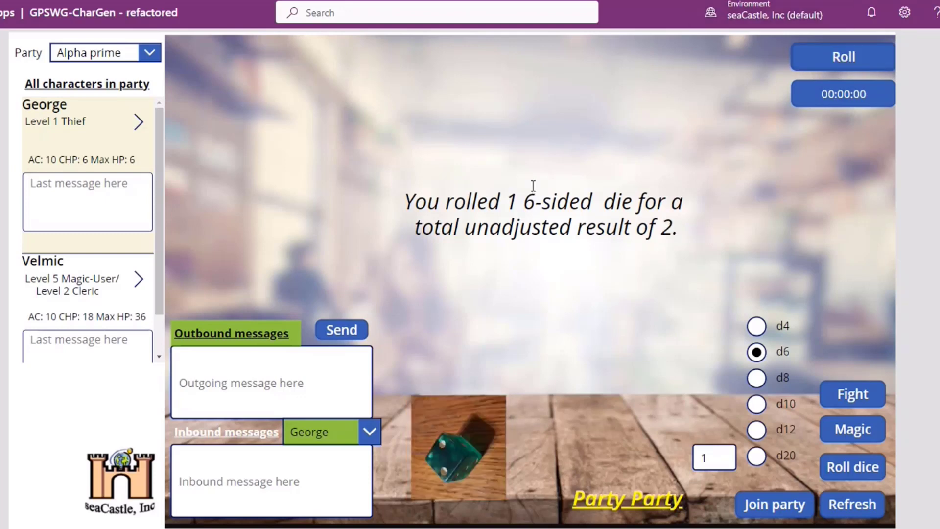